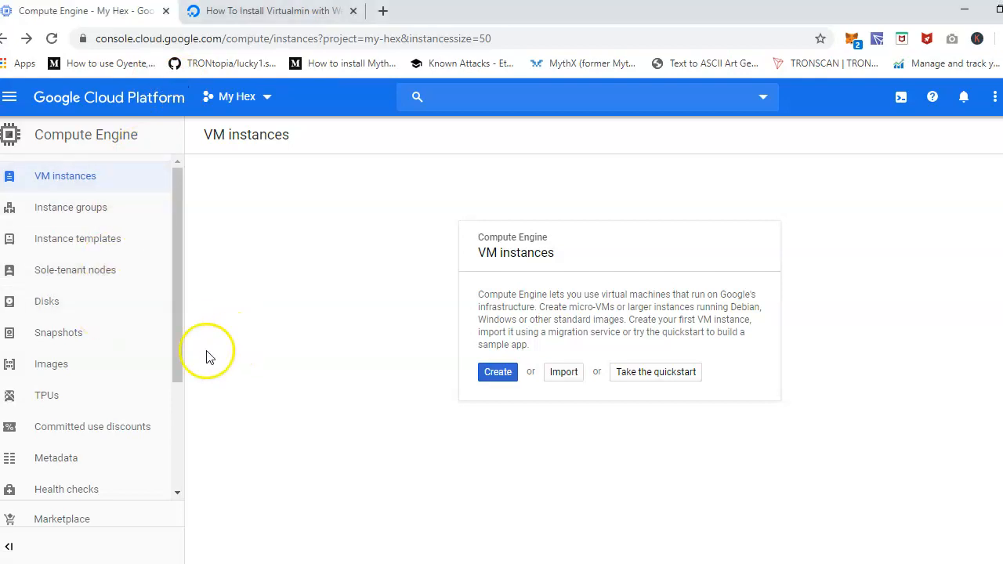
scroll(117, 392, down, 3)
scroll(120, 391, up, 3)
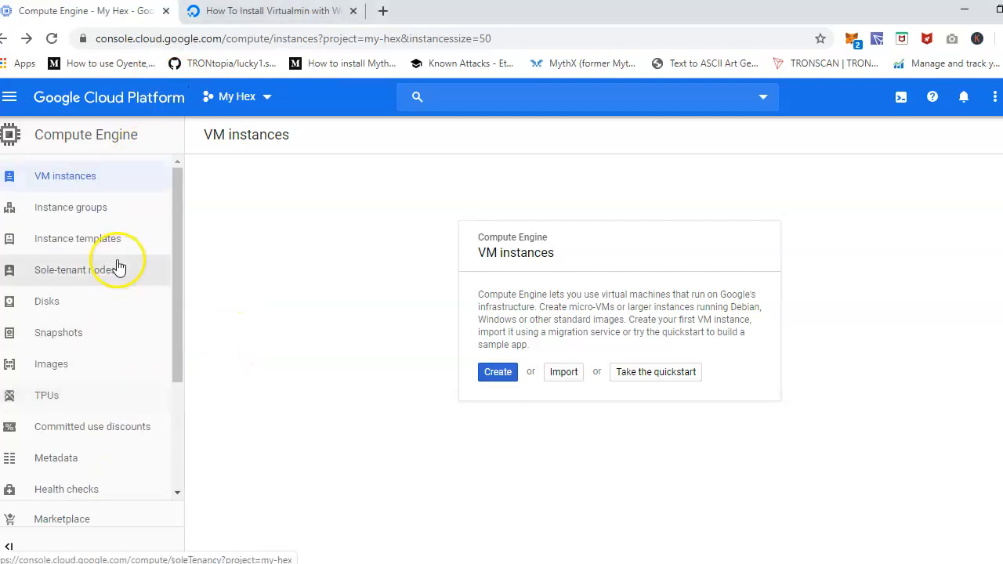
click(54, 175)
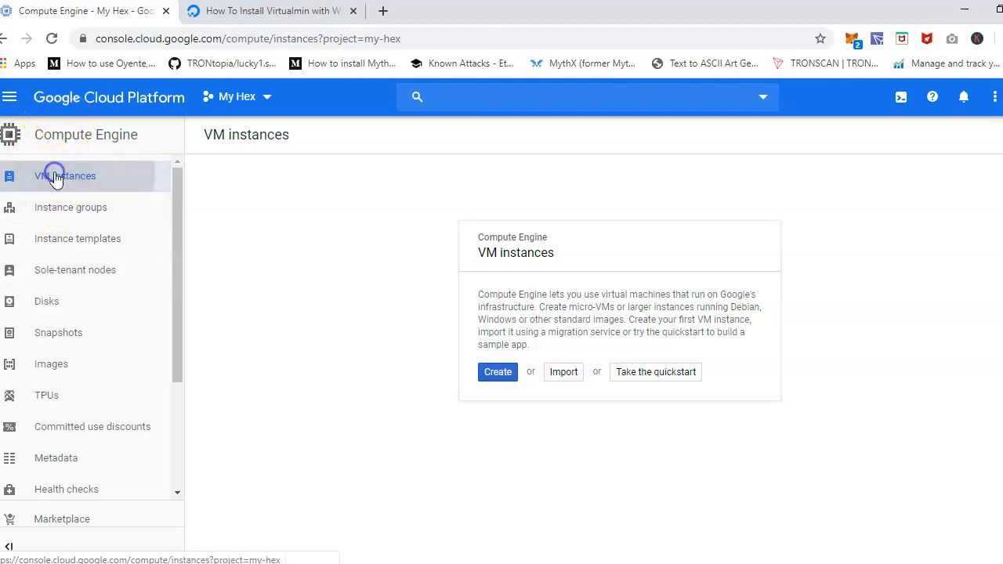
- Go to the console home page, open Compute Engine's VM instances page and start creating a new instance
click(9, 100)
click(48, 151)
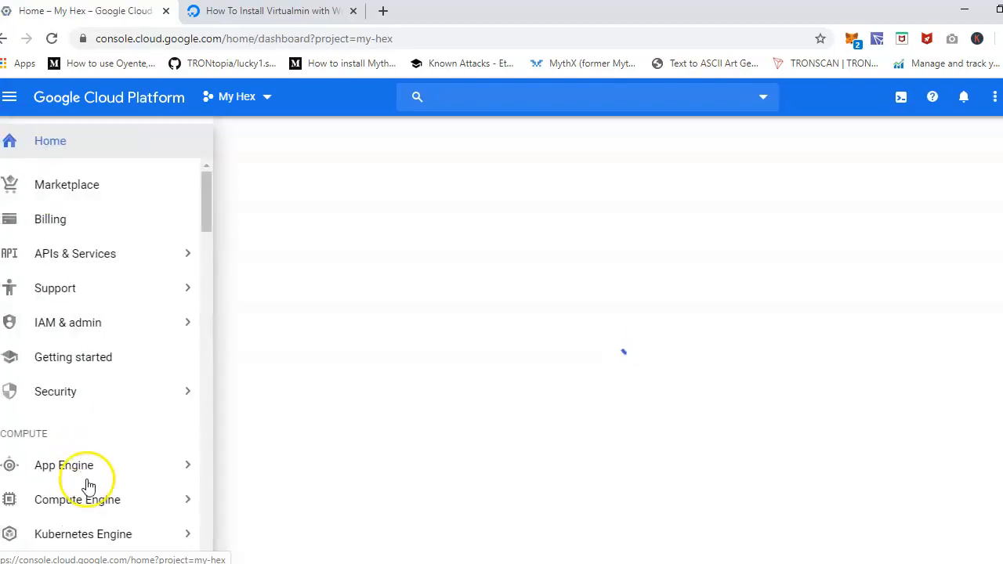
mouse_move(125, 505)
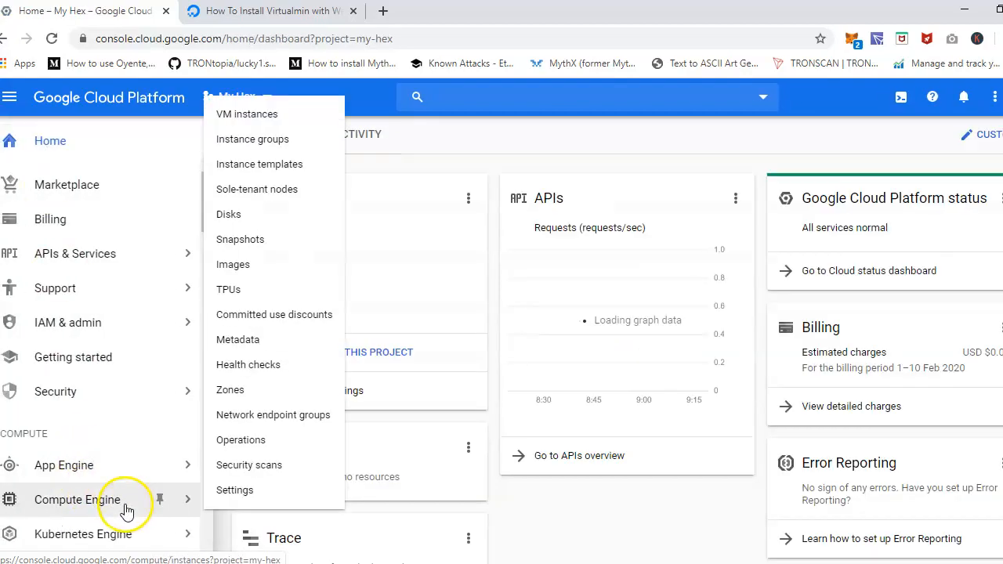
click(246, 118)
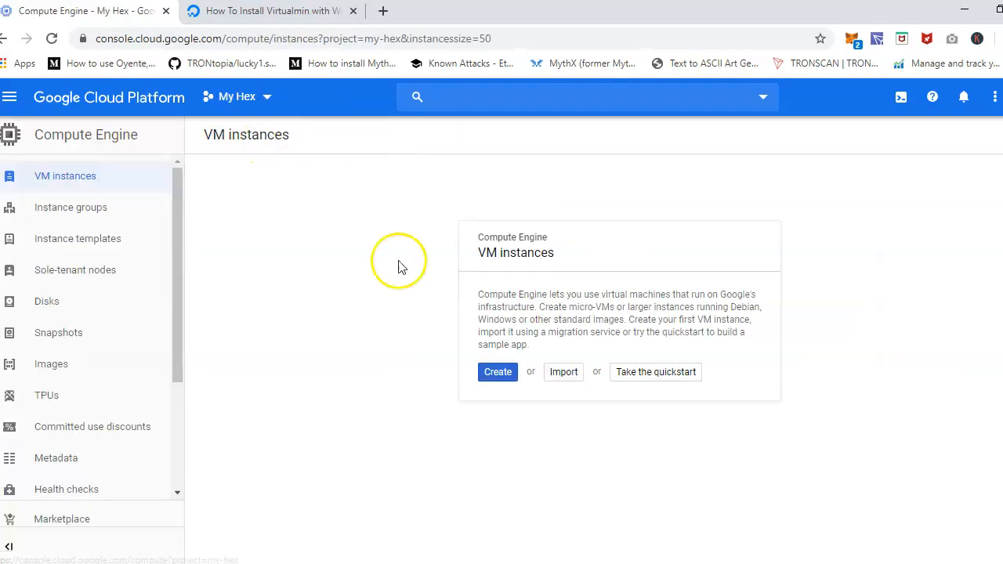
click(496, 373)
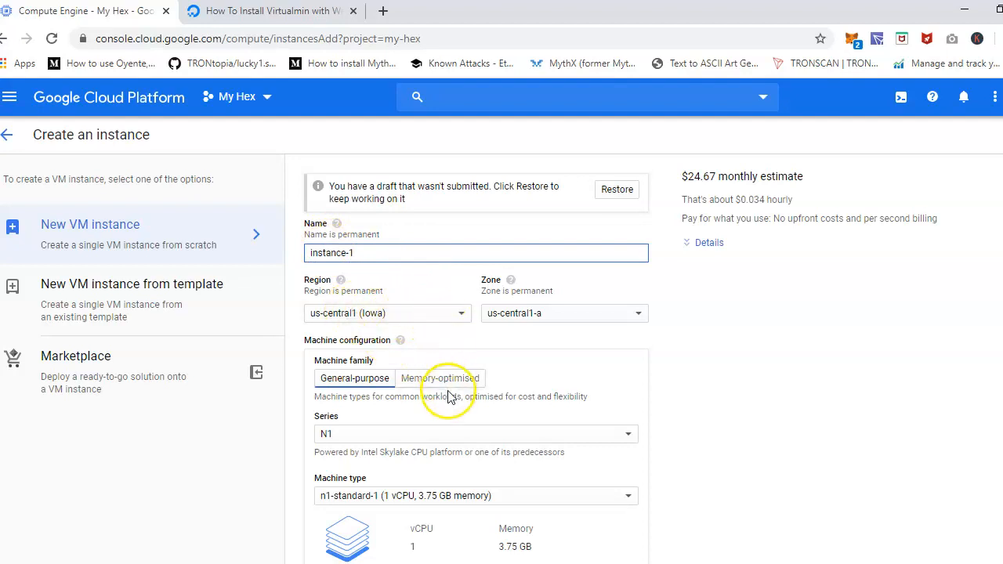
scroll(448, 397, down, 3)
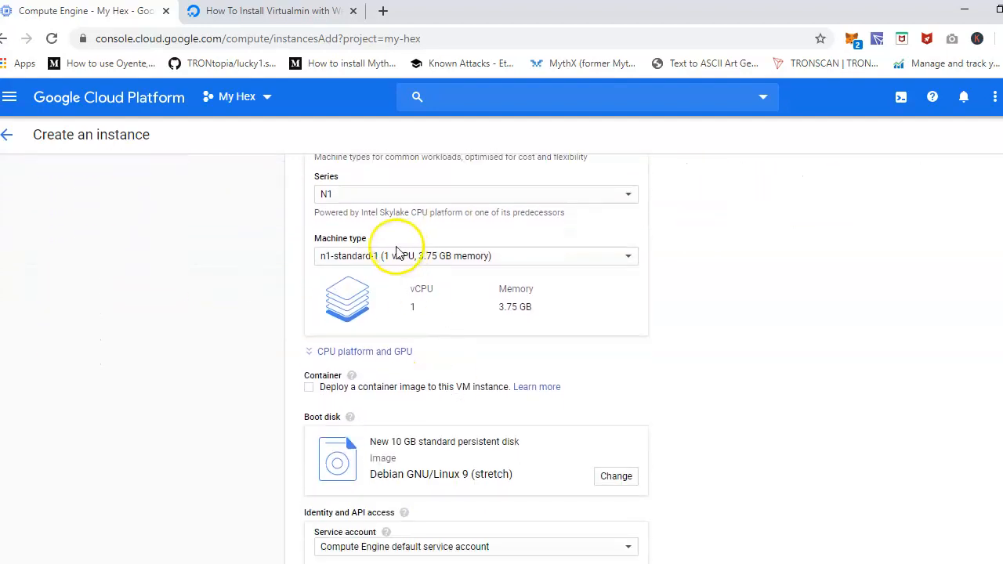
click(381, 255)
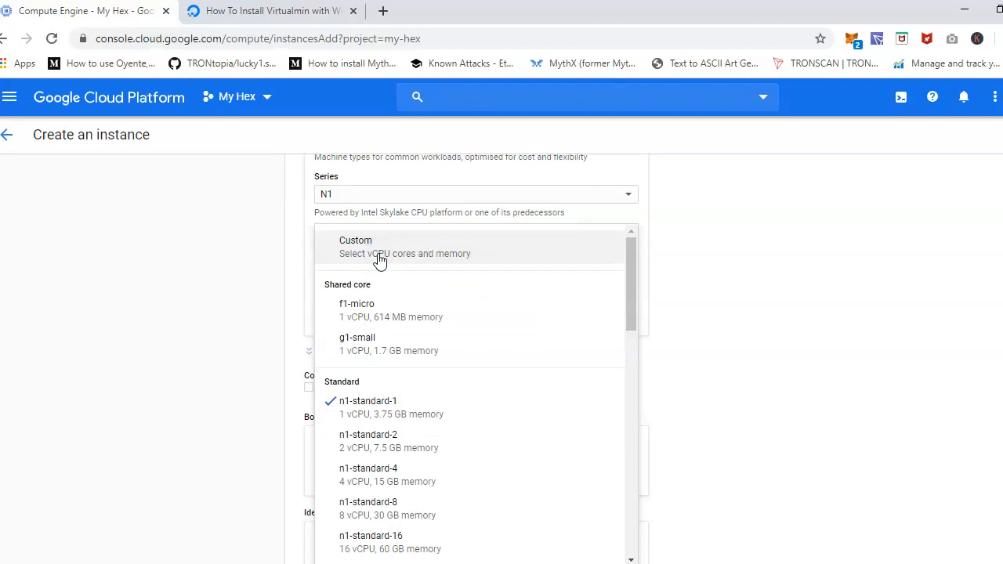
click(706, 277)
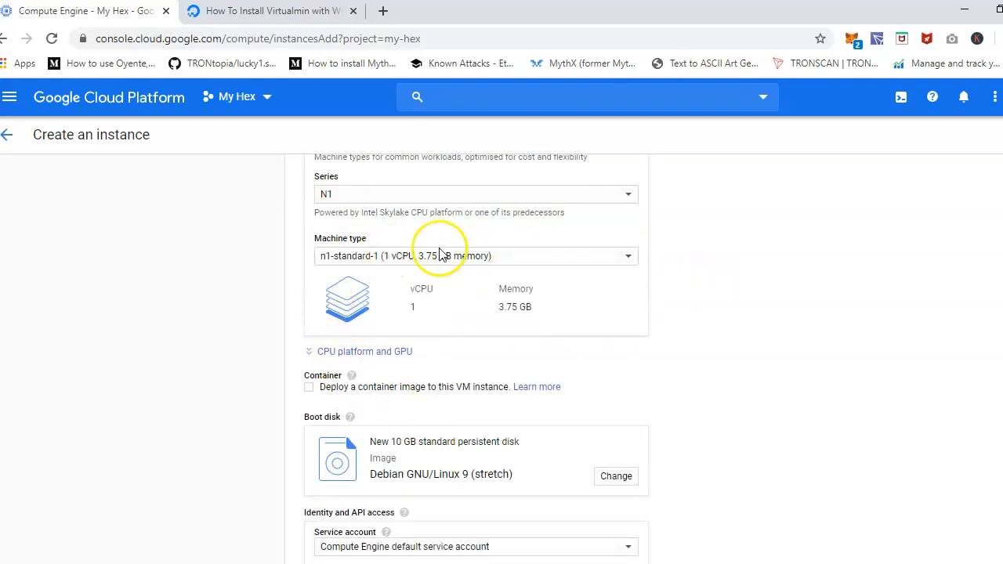
- Change the new instance's boot disk image to Ubuntu, version Ubuntu 18.04 LTS
scroll(683, 392, down, 1)
scroll(682, 392, down, 2)
click(615, 313)
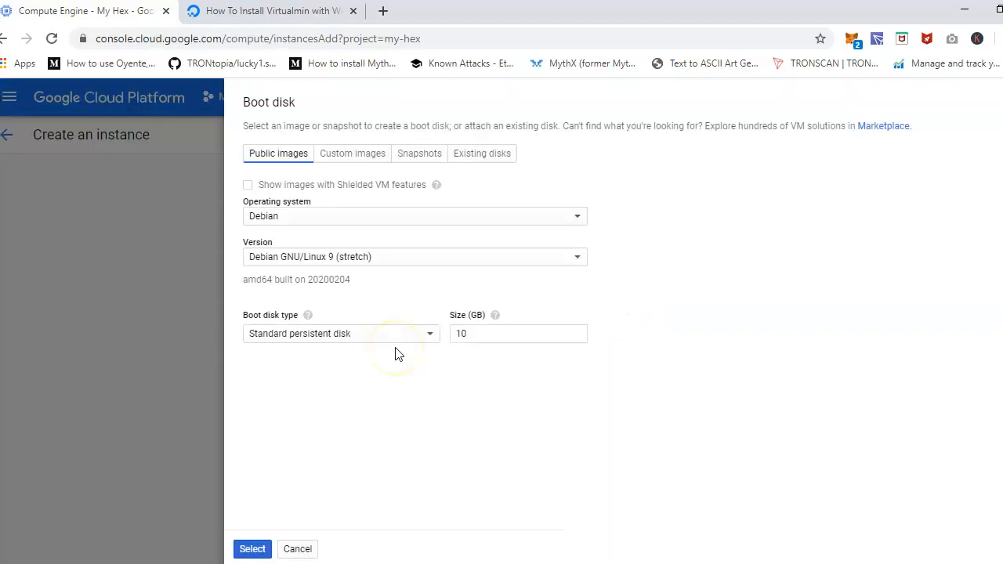
click(287, 225)
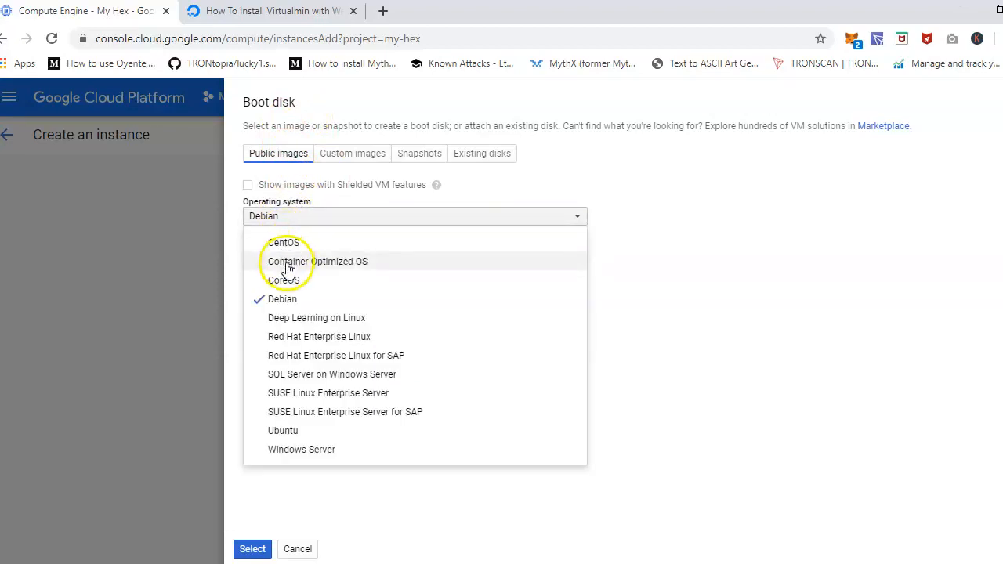
click(286, 432)
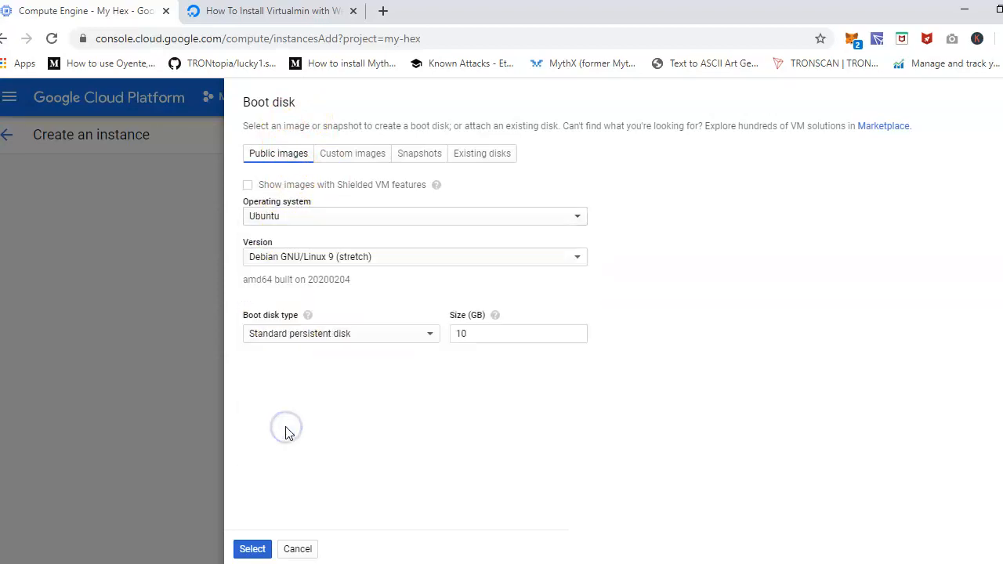
click(316, 263)
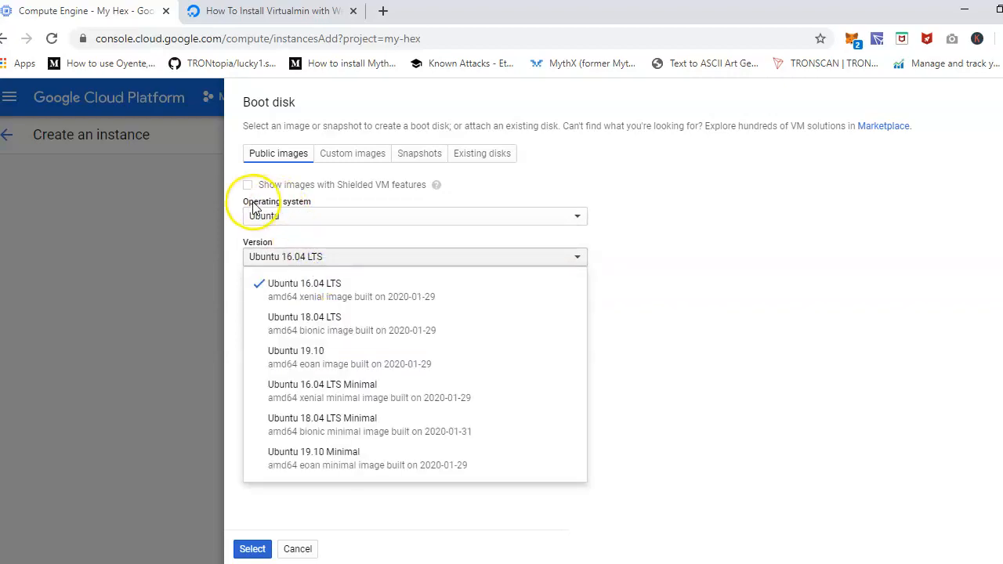
click(291, 324)
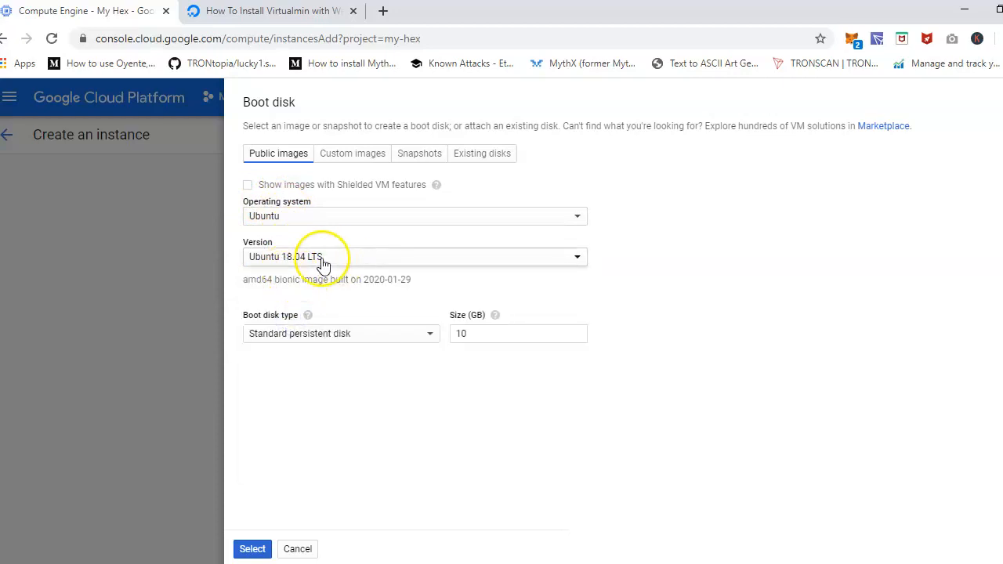
- Set the boot disk size to 50 GB and apply the boot disk selection
click(512, 338)
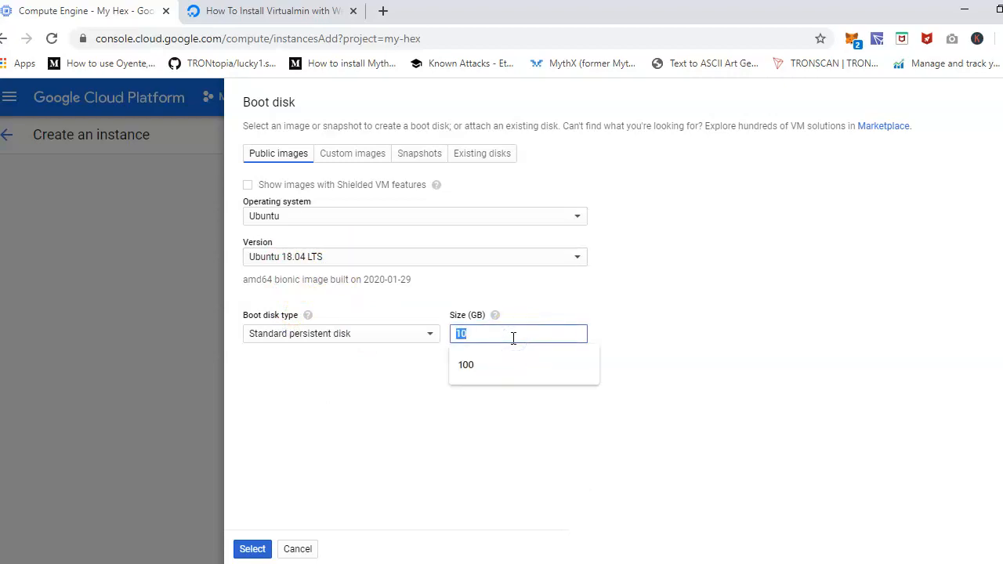
text(50)
click(440, 455)
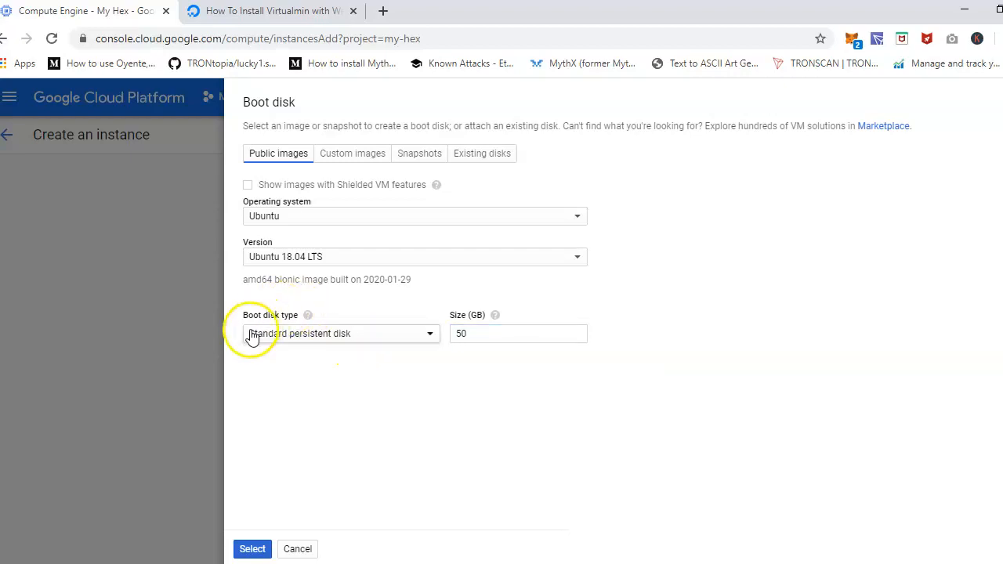
click(252, 548)
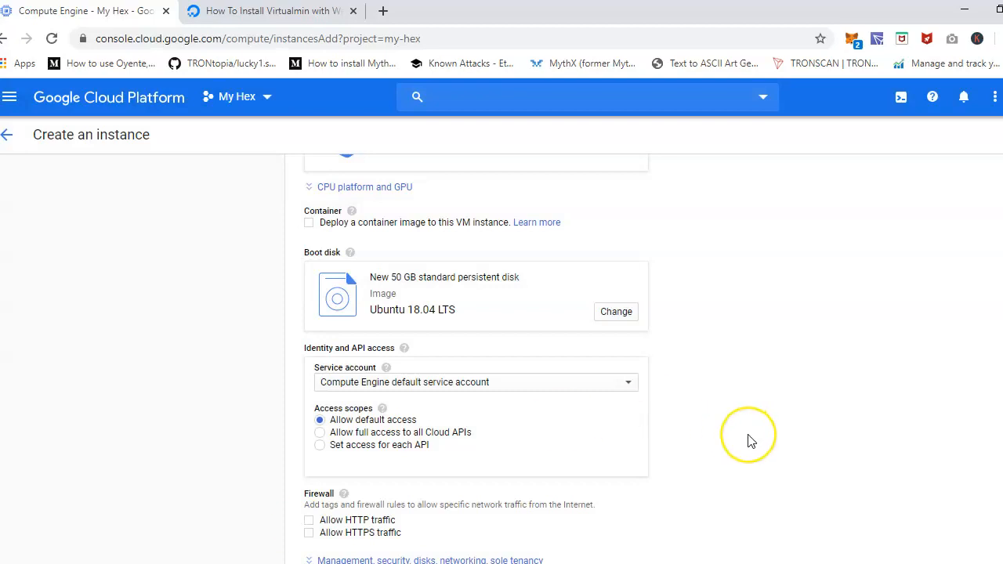
- Allow HTTP and HTTPS traffic through the instance's firewall and create the instance
scroll(748, 441, down, 2)
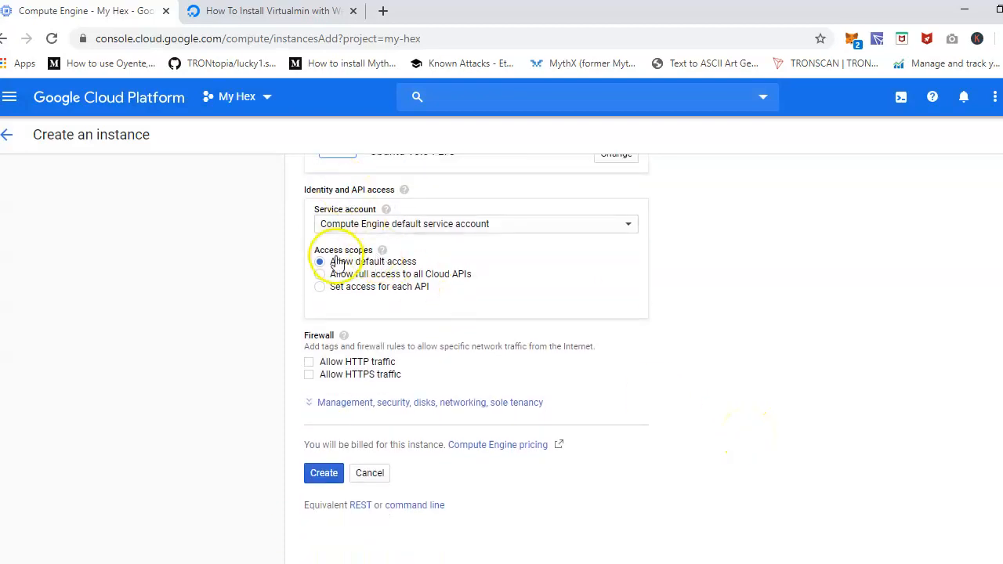
click(309, 364)
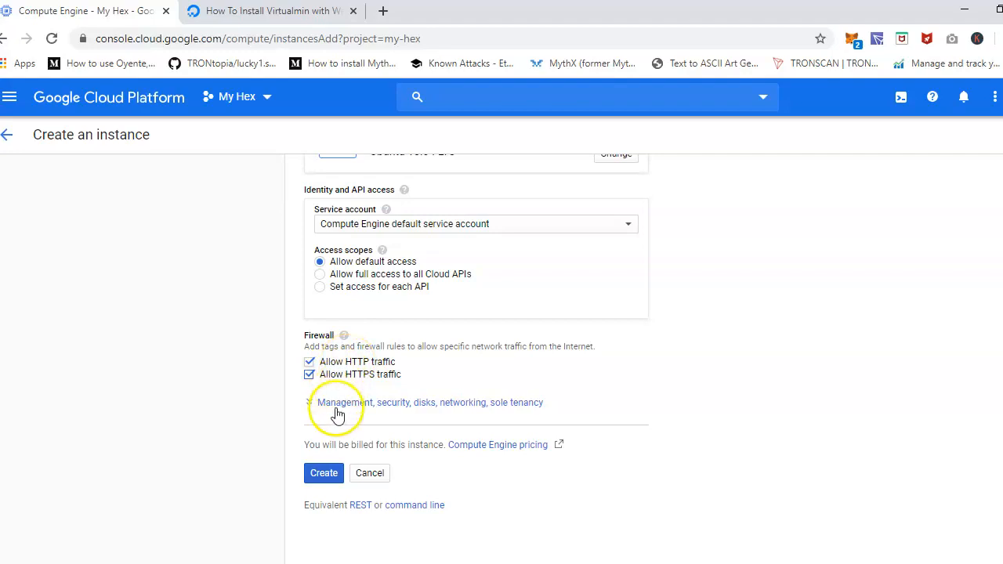
click(322, 473)
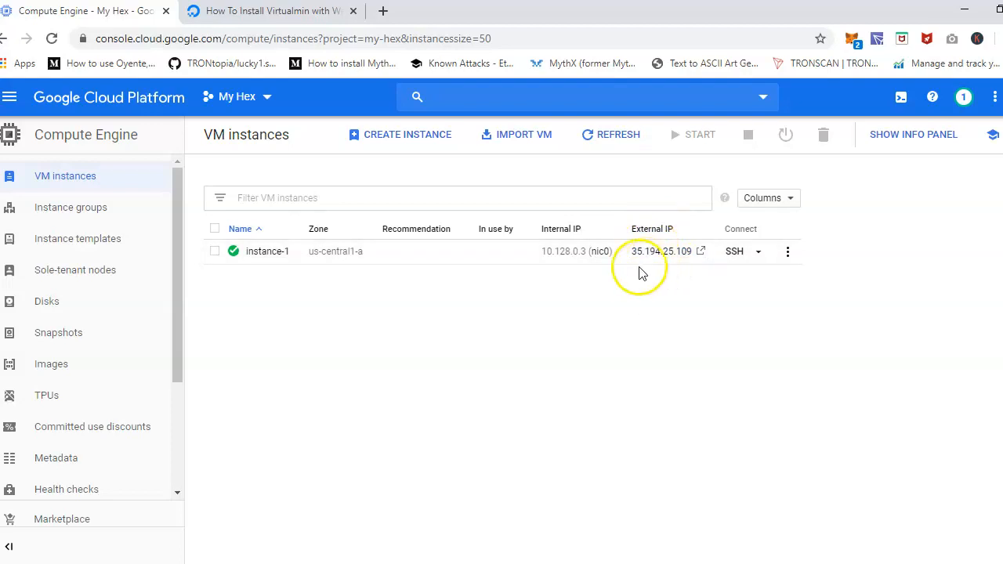
- Open the External IP addresses page of the project's VPC network
click(10, 96)
scroll(83, 430, down, 5)
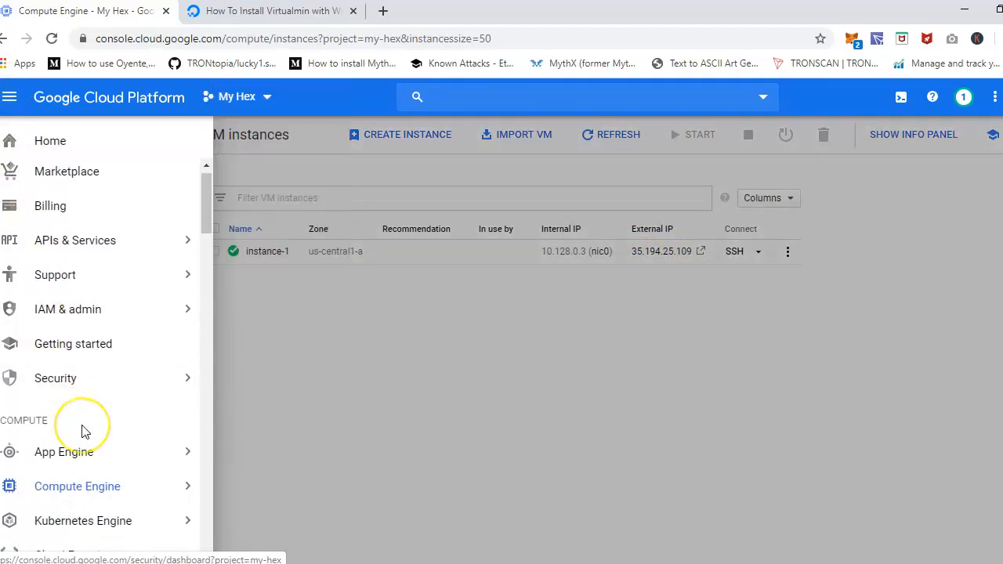
scroll(84, 432, down, 3)
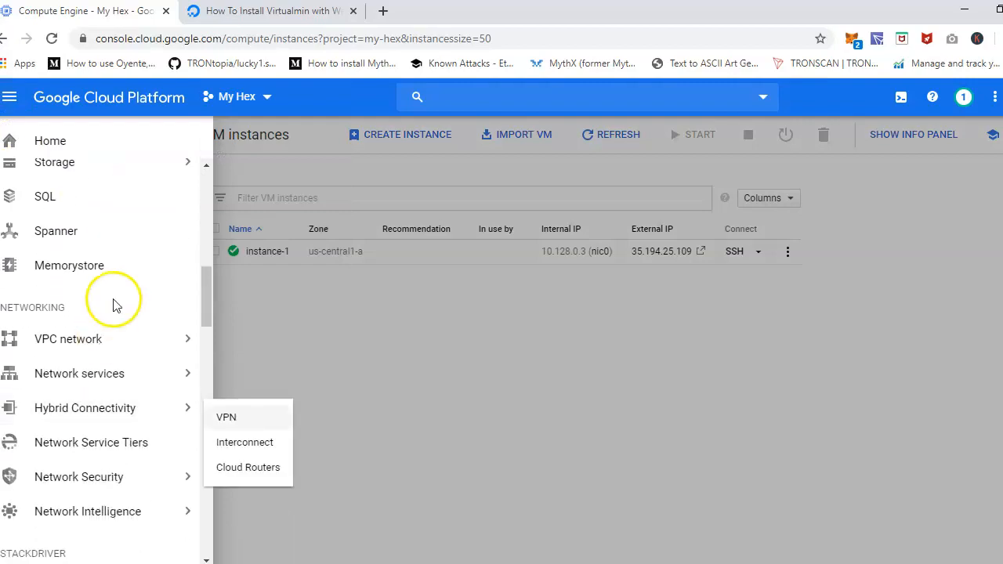
mouse_move(88, 344)
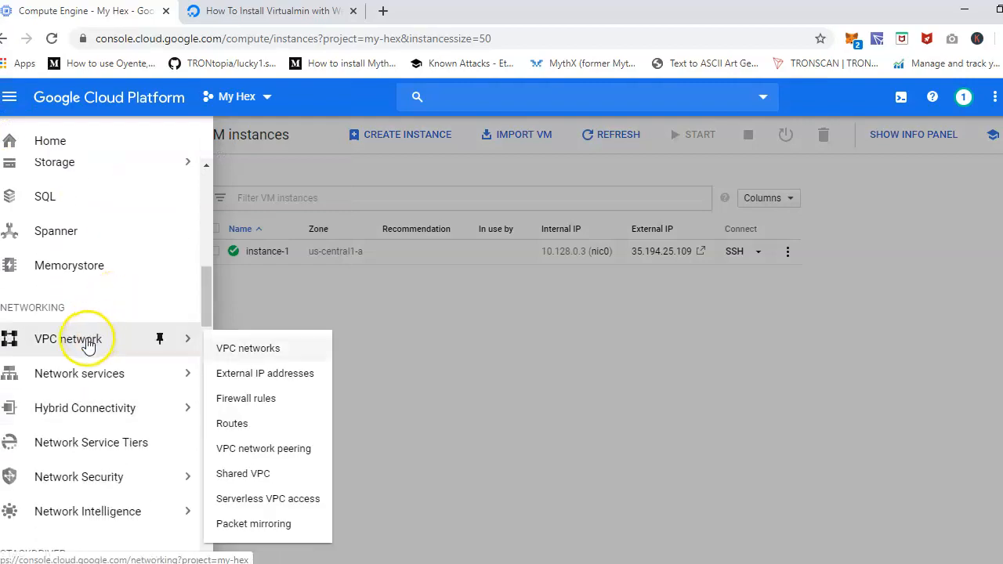
click(254, 382)
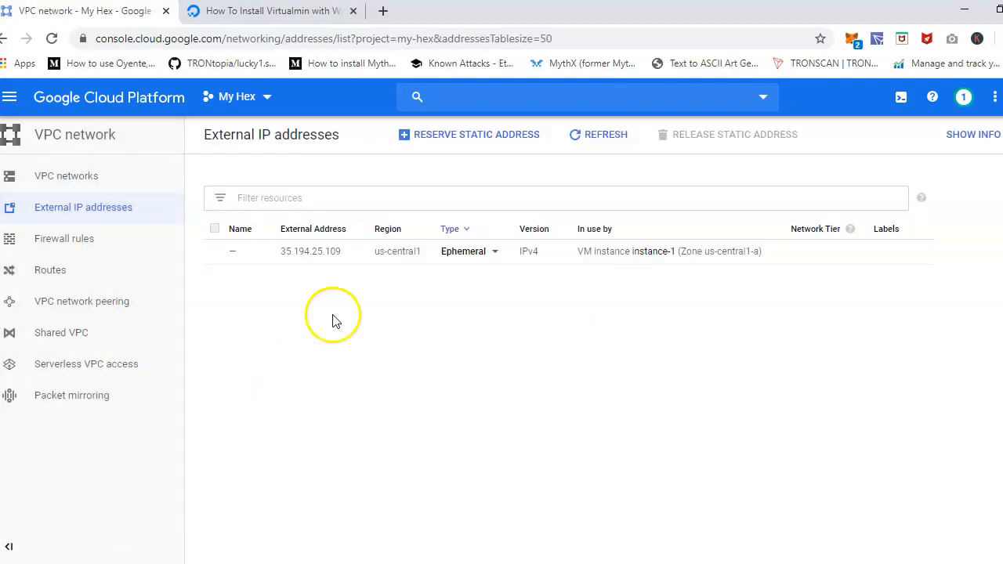
- Reserve a static external address named myhex and attach it to instance-1
click(451, 141)
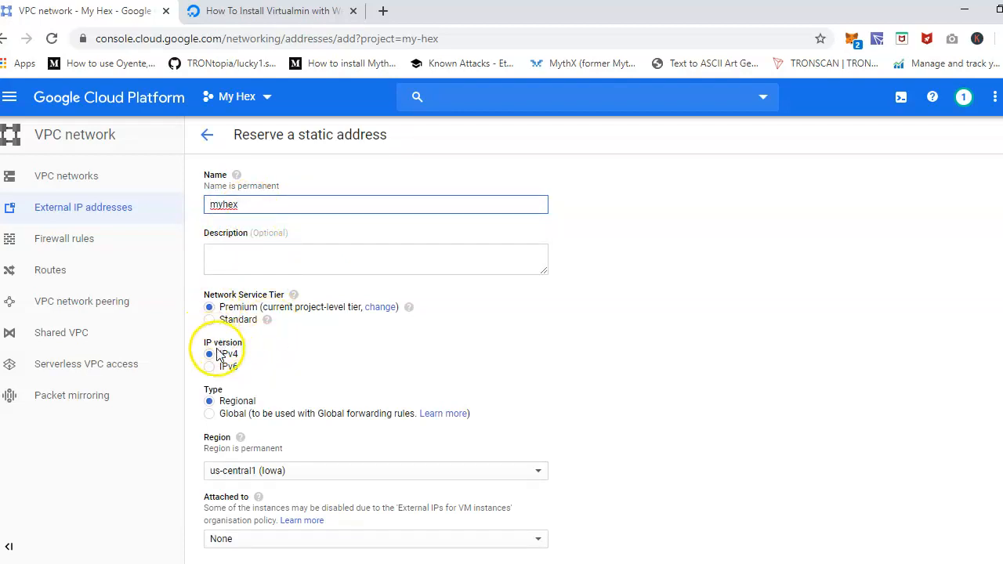
scroll(215, 414, down, 2)
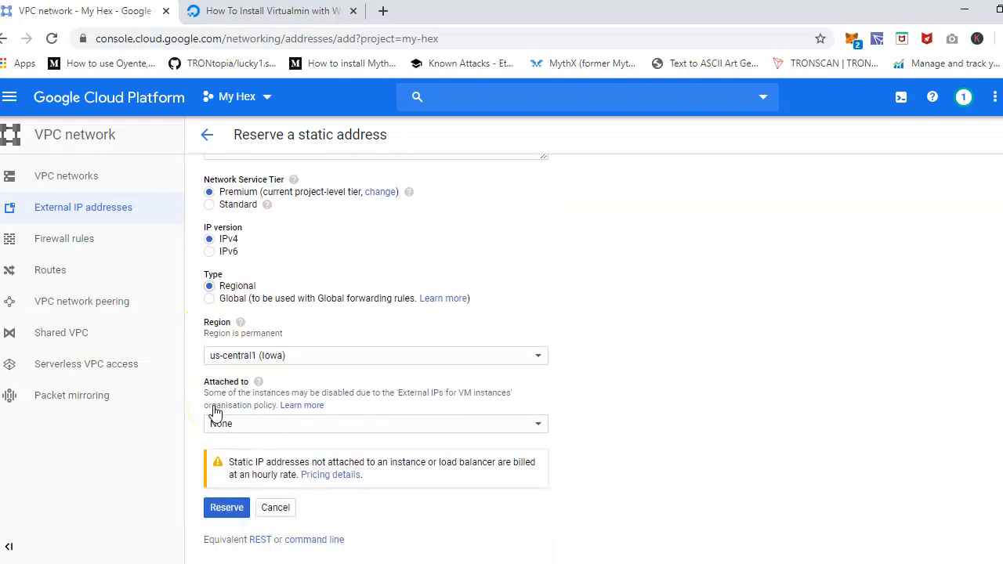
click(227, 424)
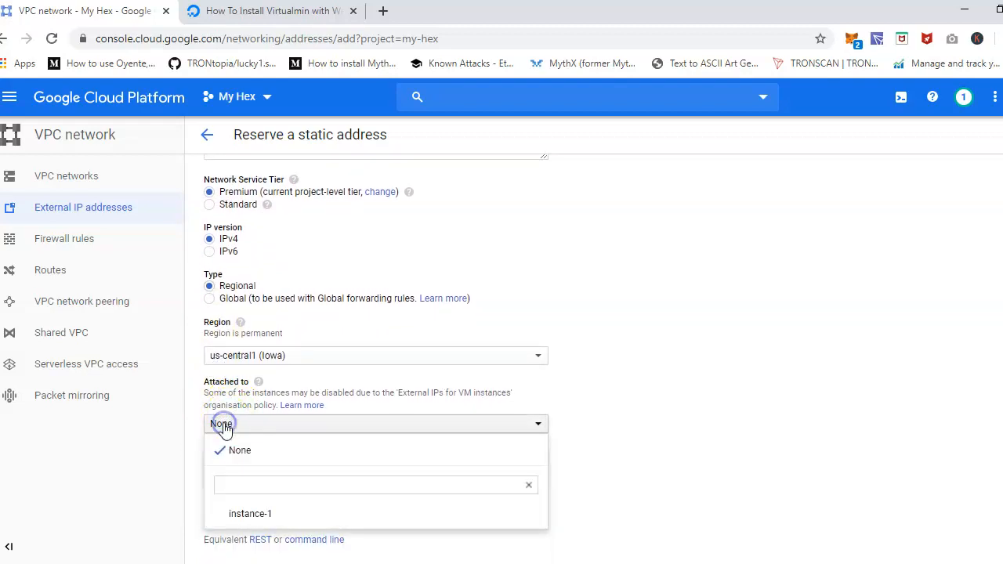
click(249, 515)
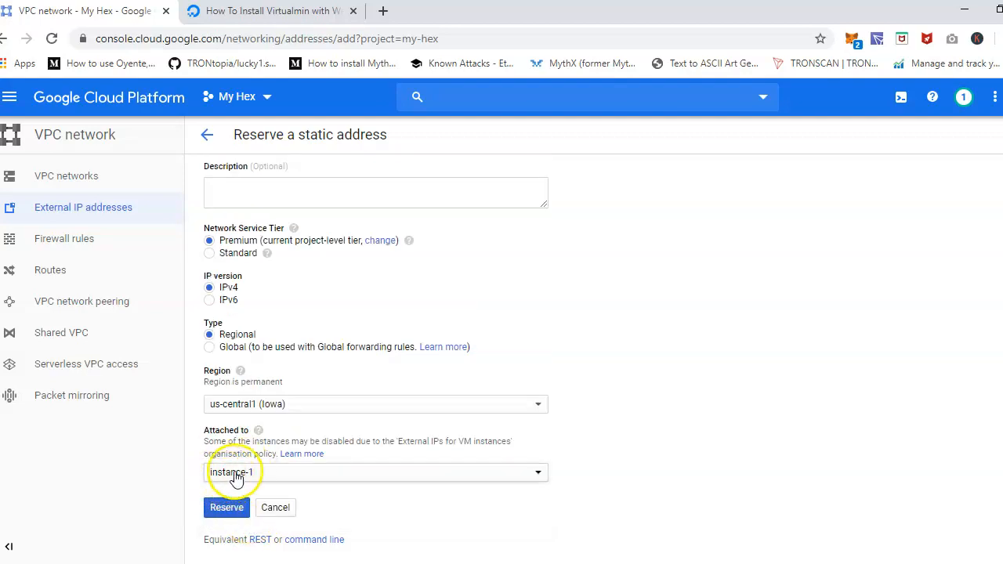
click(228, 502)
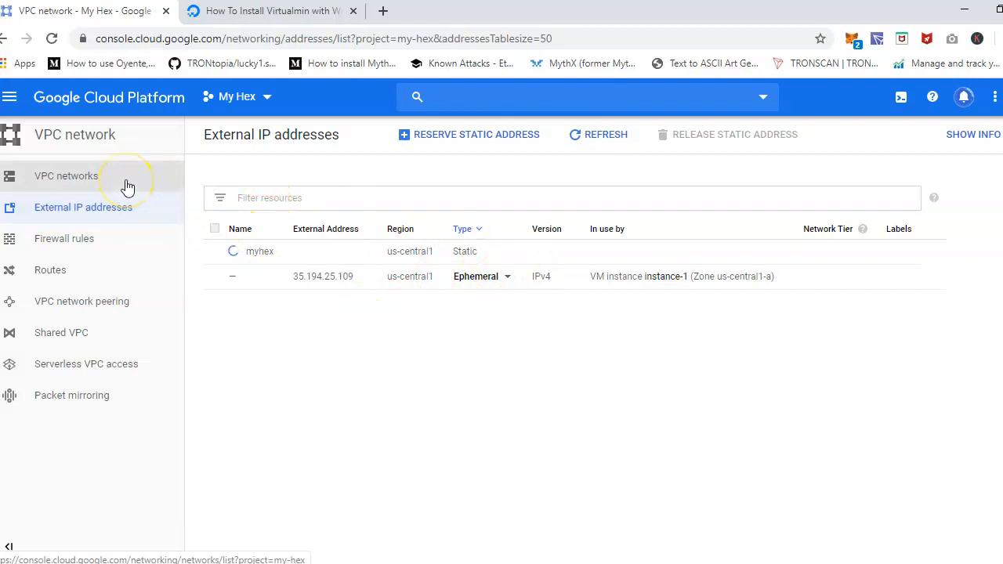
- Start a new firewall rule for the VPC network, name it webmin-10000 and copy that name
click(66, 249)
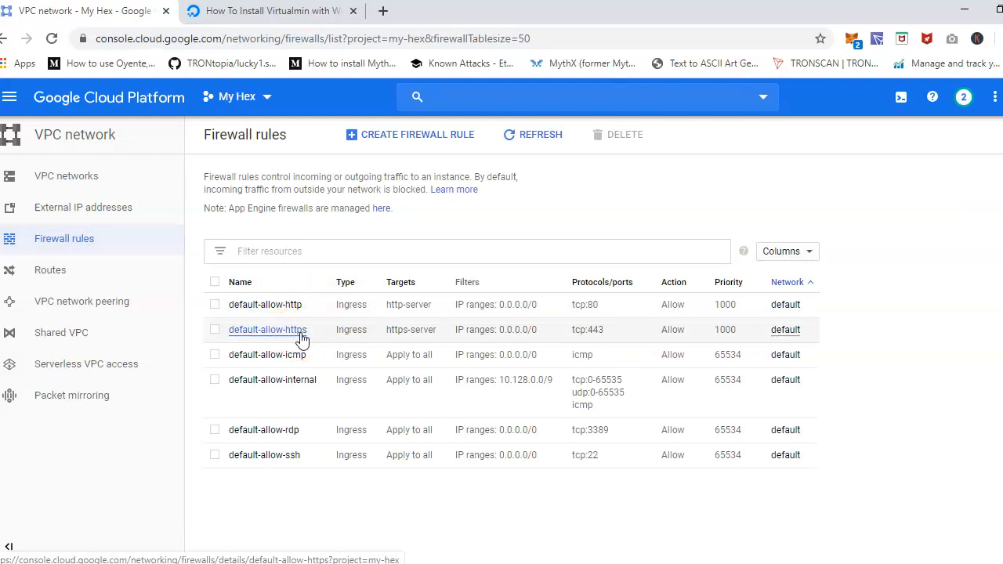
click(376, 146)
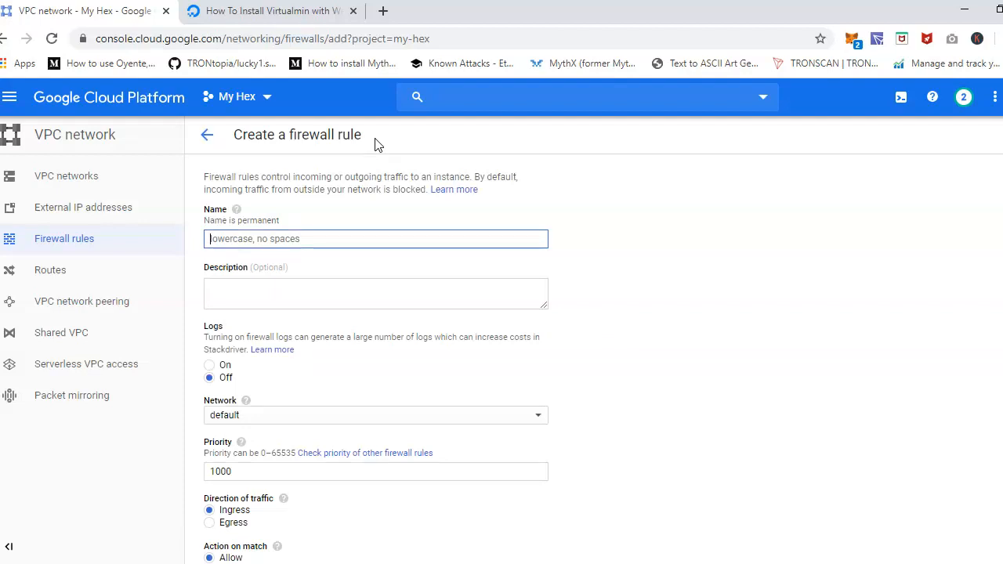
text(we)
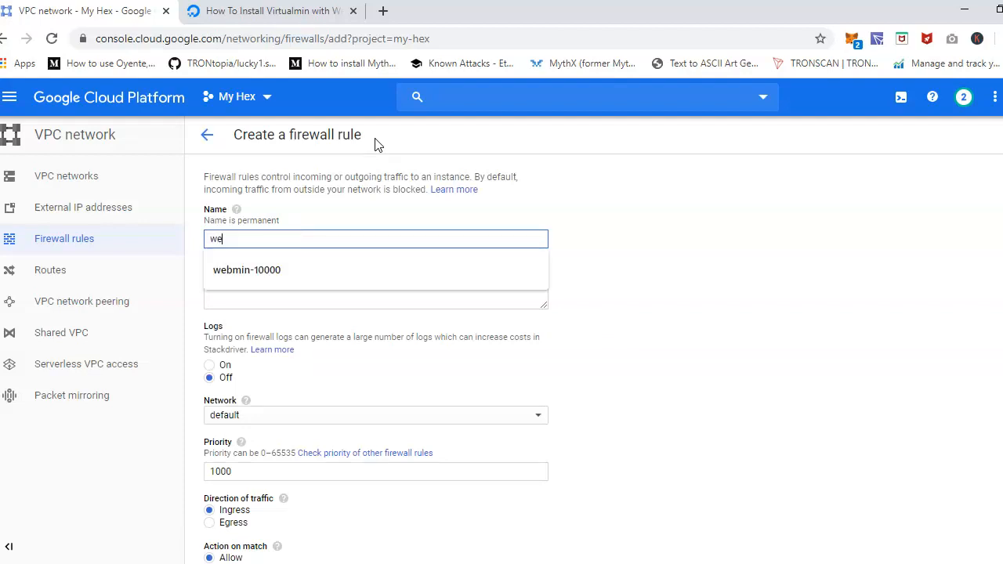
key(Down)
key(Return)
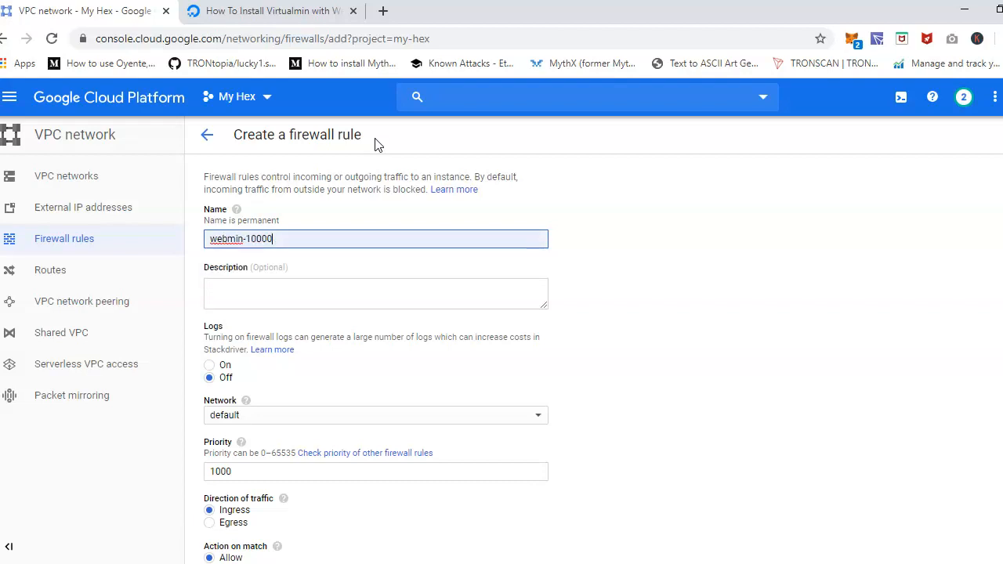
key(ctrl+a)
key(ctrl+c)
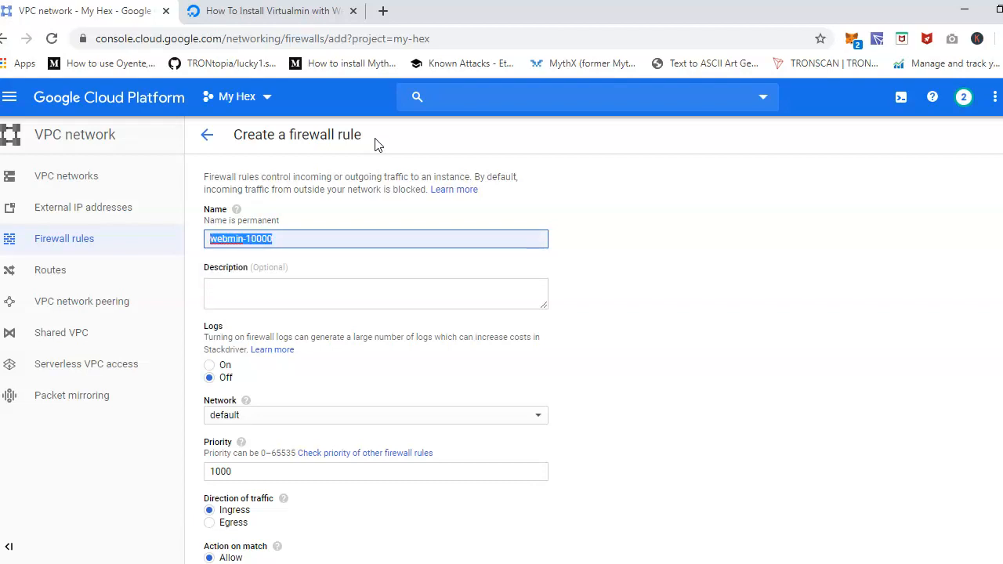
click(660, 261)
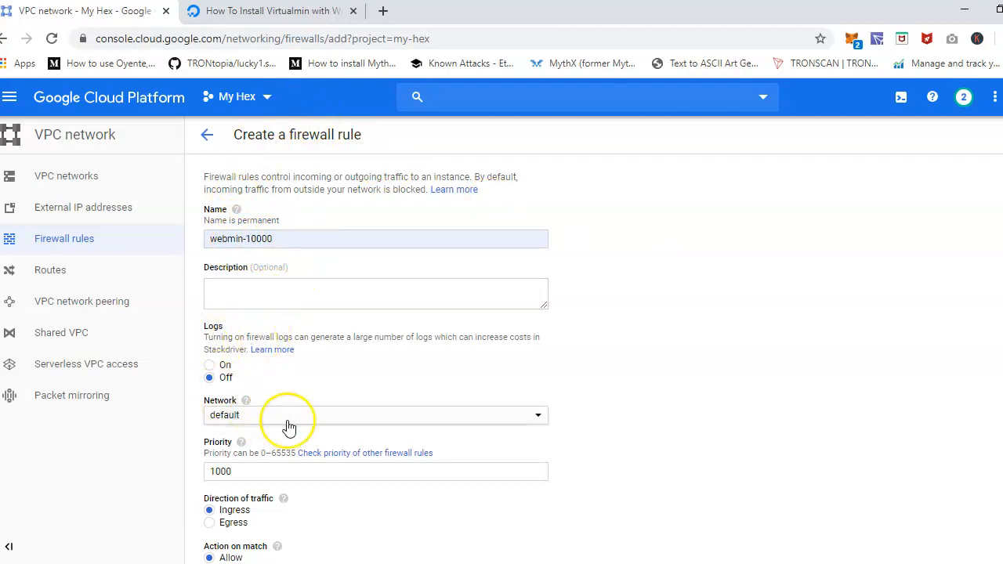
- Set the firewall rule's target tag to webmin-10000 and its source IP range to 0.0.0.0/0
scroll(287, 425, down, 3)
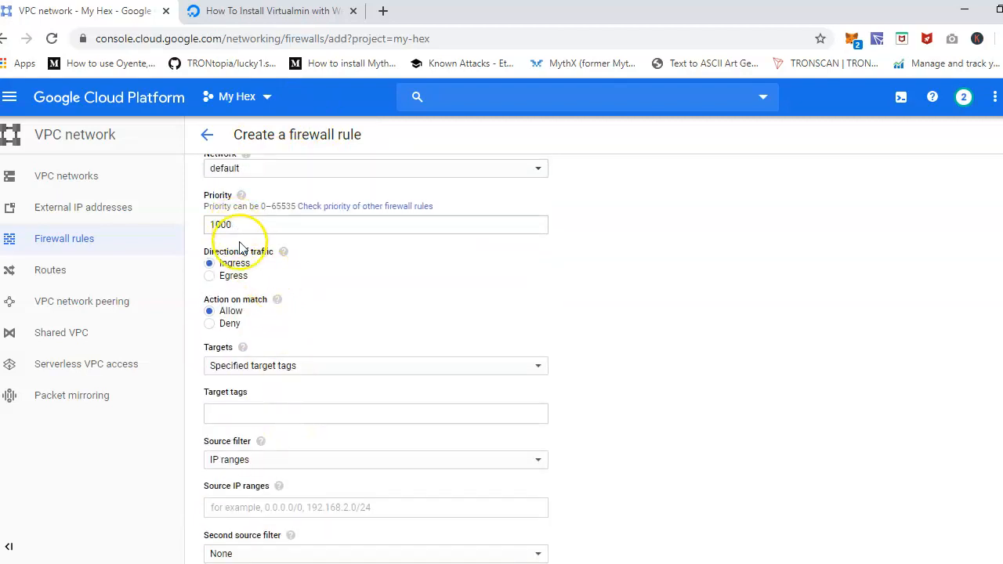
click(224, 412)
key(ctrl+v)
click(640, 384)
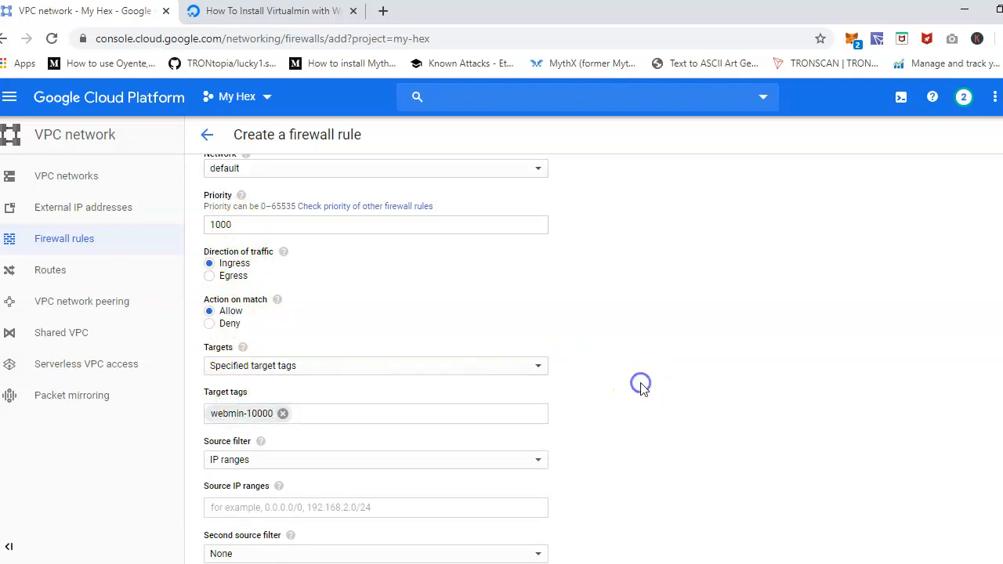
scroll(640, 384, down, 2)
click(223, 341)
text(0.0.0.0/0)
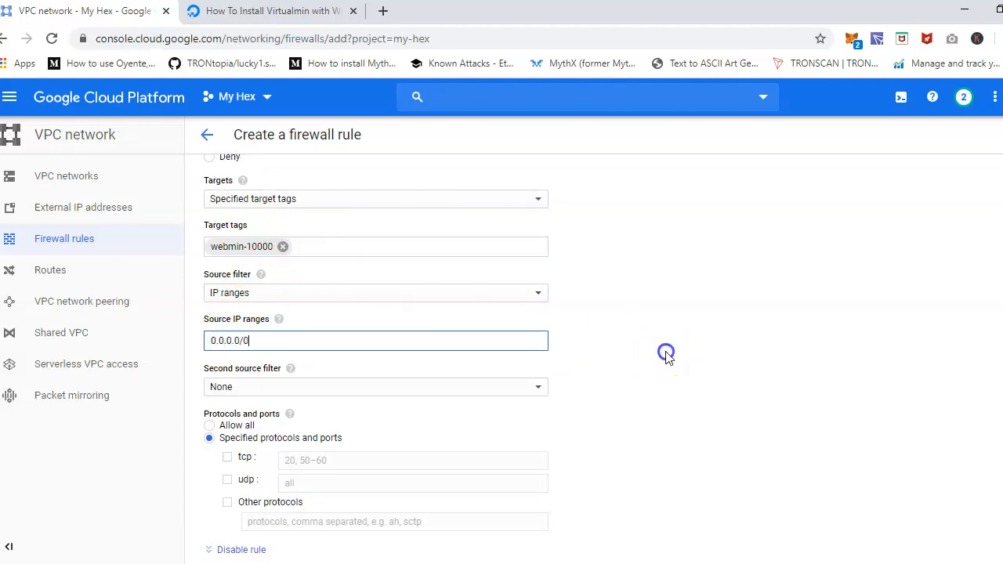
click(665, 354)
- Allow TCP port 10000 in the firewall rule's protocols and ports and create the rule
scroll(440, 419, down, 1)
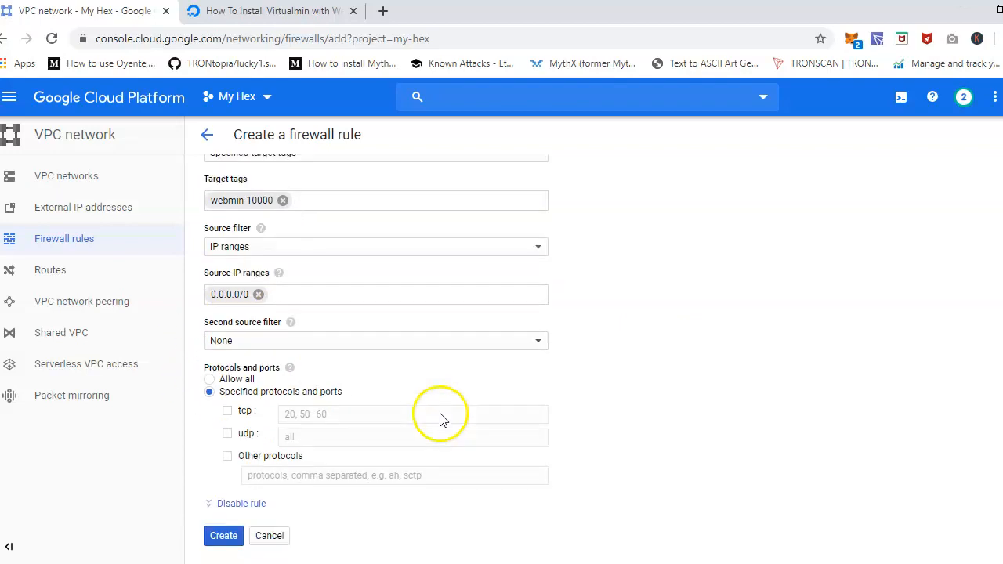
click(228, 403)
click(327, 402)
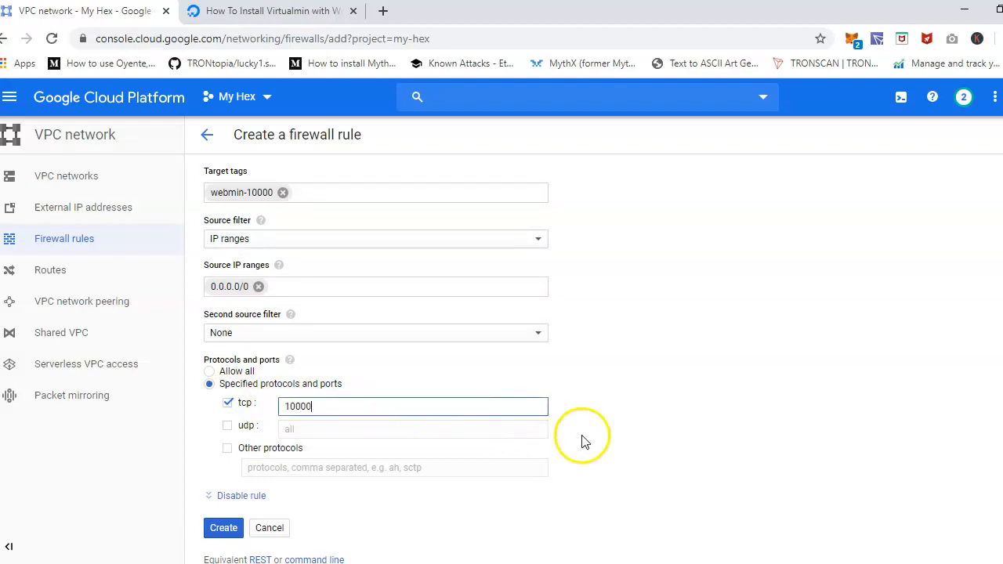
click(222, 527)
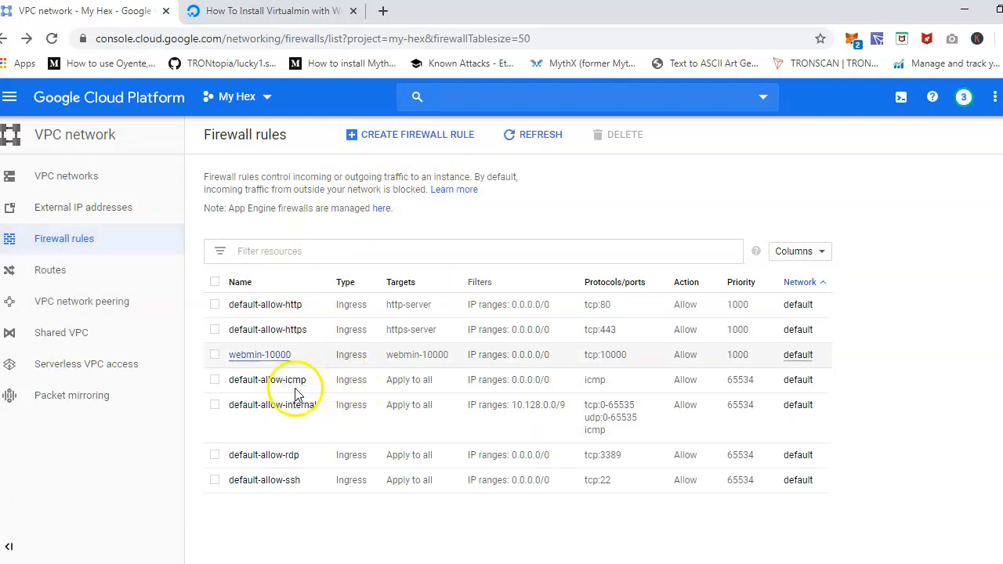
- Open the details of instance-1 from the Compute Engine VM instances list for editing
click(10, 96)
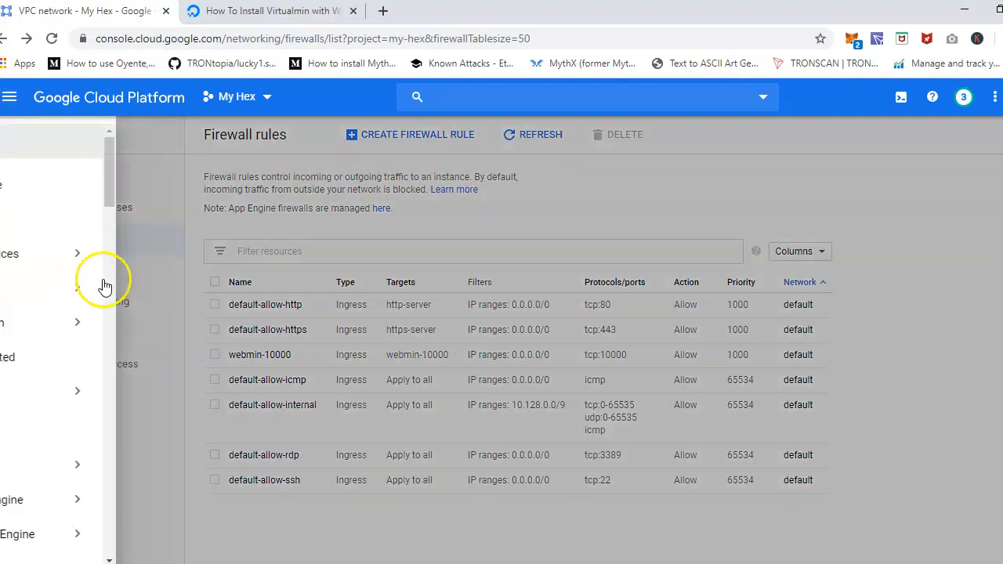
mouse_move(135, 498)
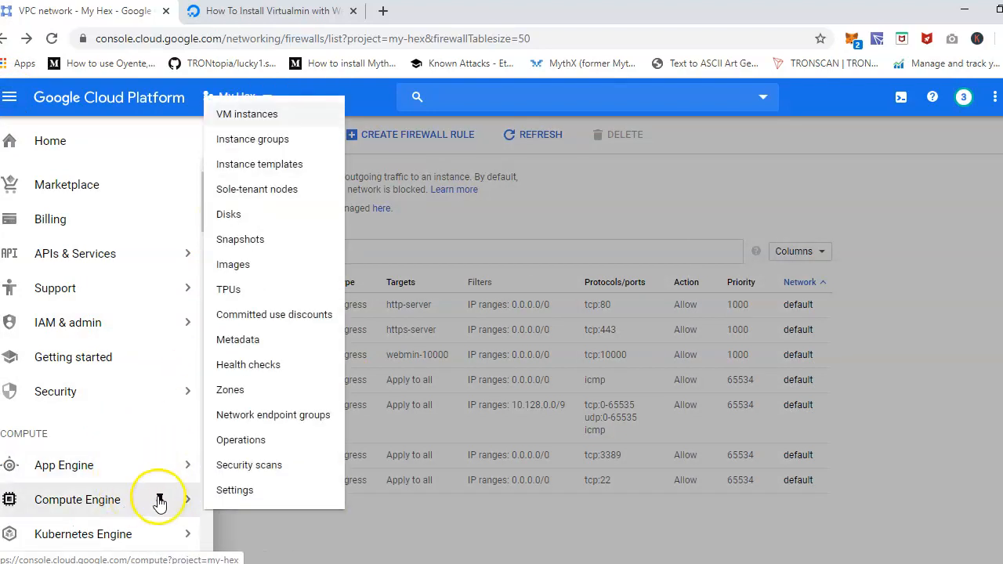
click(242, 122)
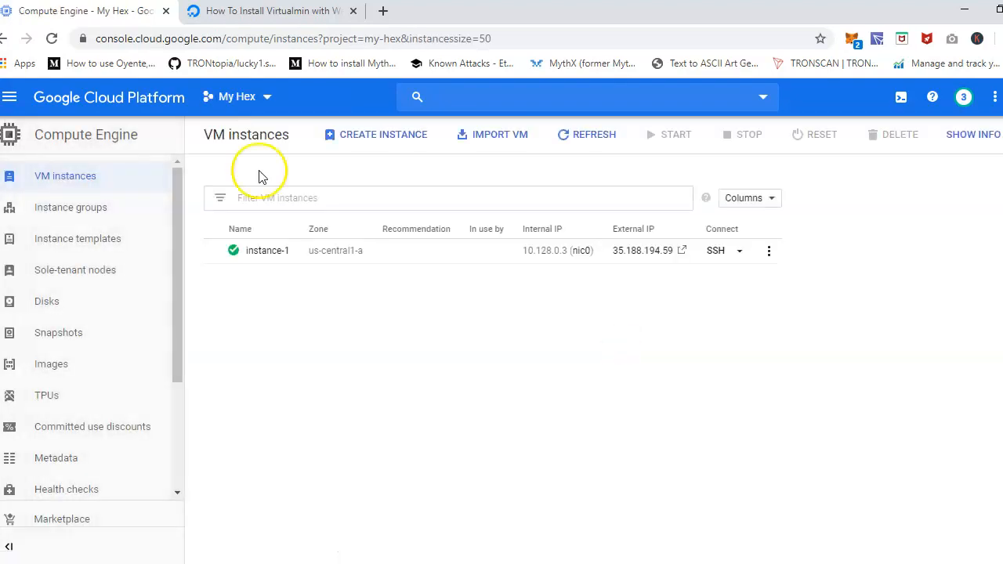
click(262, 255)
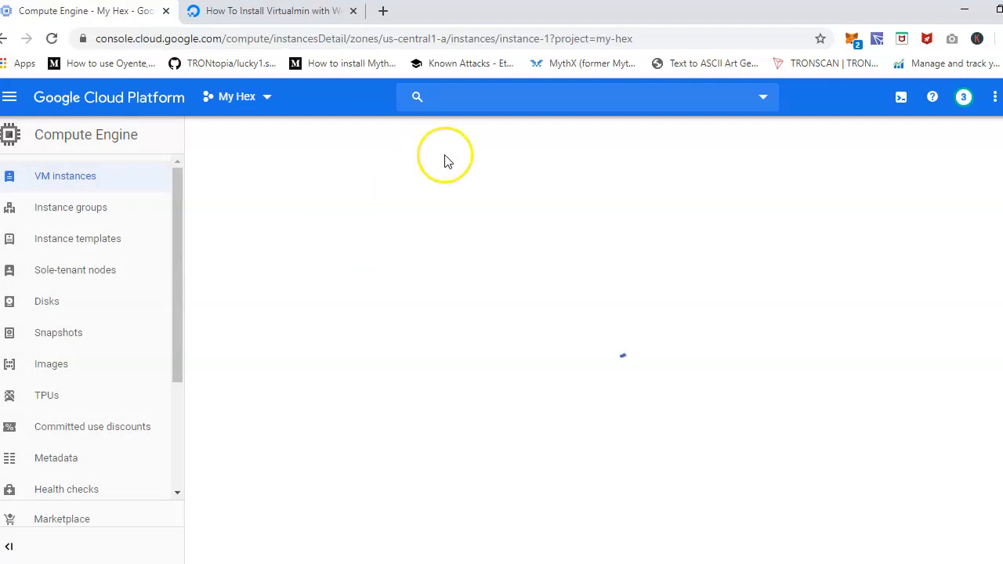
click(441, 134)
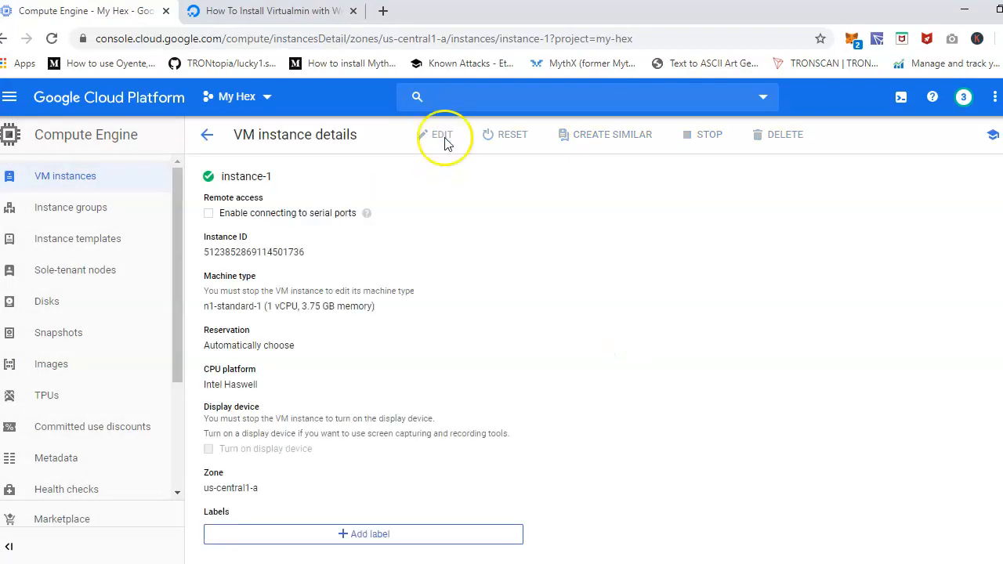
- Add webmin-10000 to the network tags of instance-1
scroll(436, 358, down, 5)
click(408, 357)
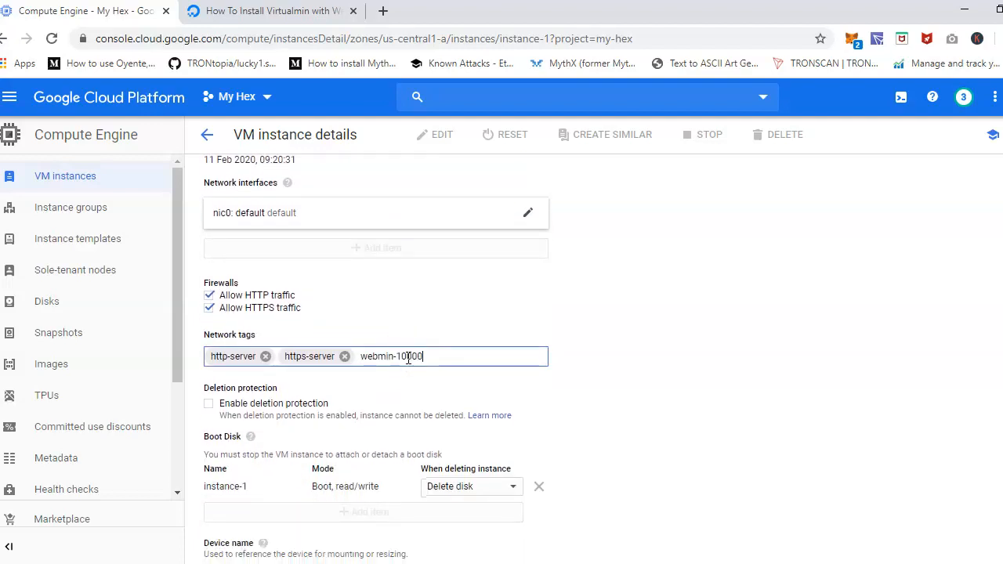
click(600, 405)
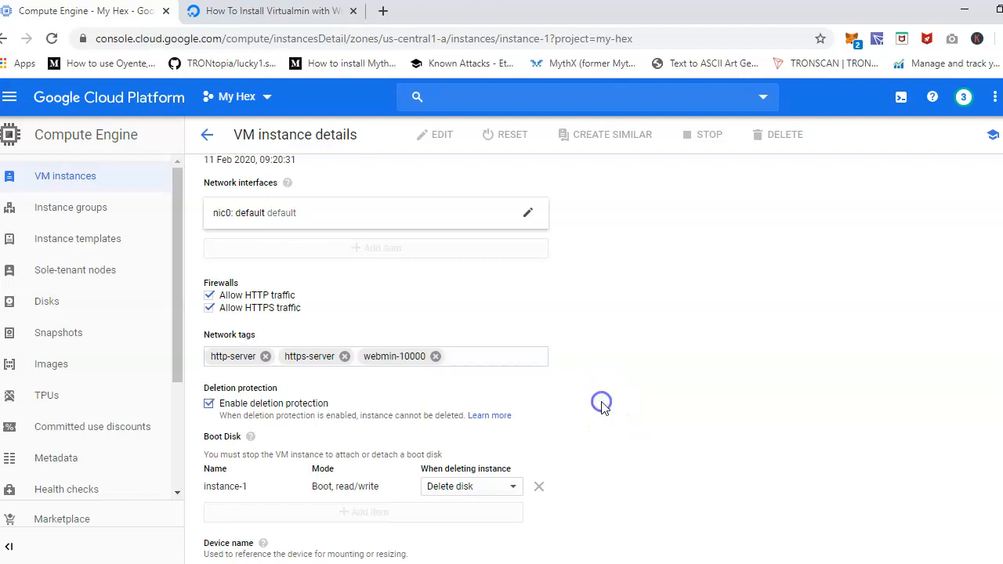
- Turn off deletion protection for instance-1 and save the edited instance settings
scroll(603, 408, down, 1)
scroll(601, 407, down, 2)
scroll(600, 408, up, 3)
click(206, 374)
scroll(553, 387, down, 5)
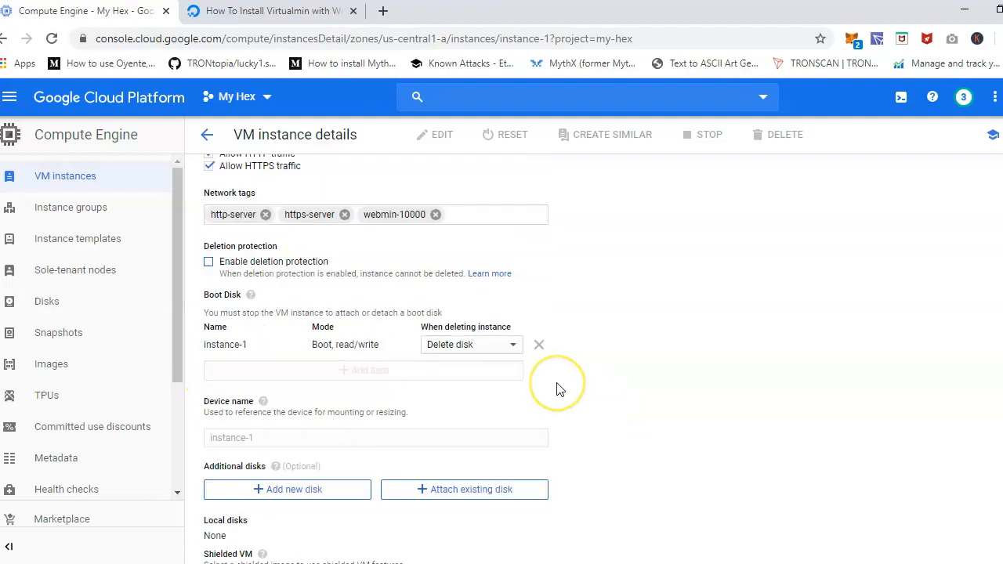
scroll(559, 389, down, 3)
scroll(331, 470, down, 1)
click(221, 543)
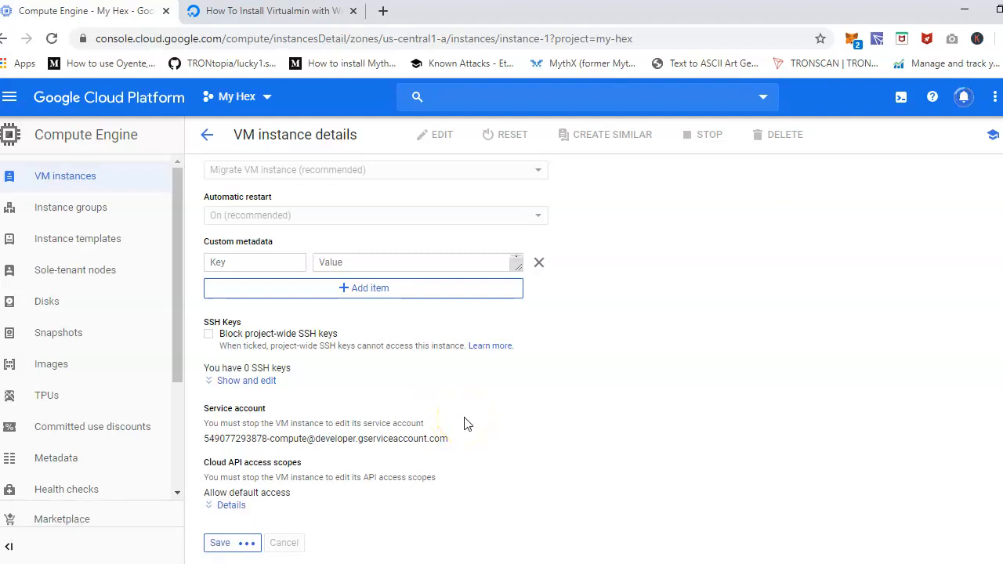
click(720, 332)
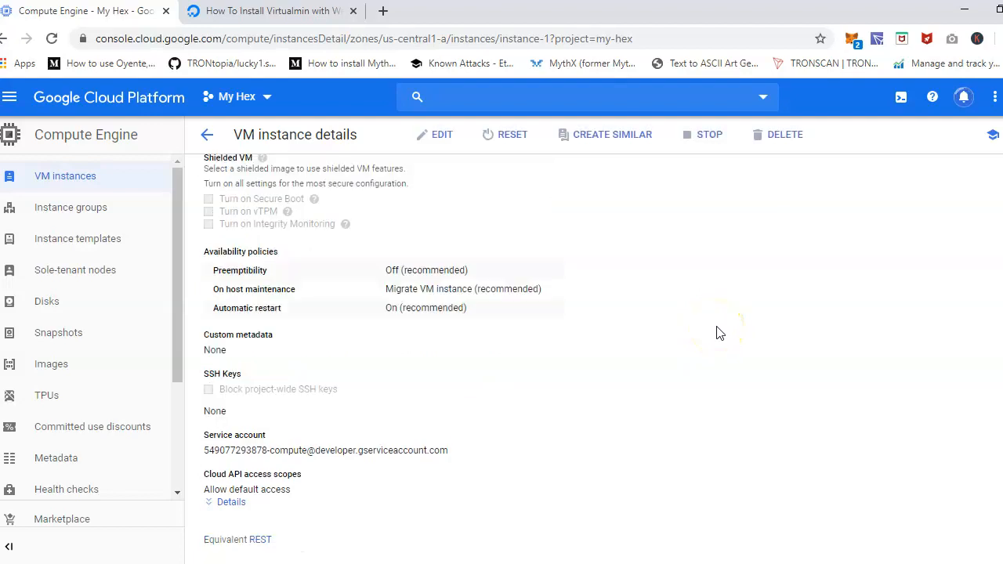
scroll(719, 332, up, 5)
scroll(719, 332, up, 3)
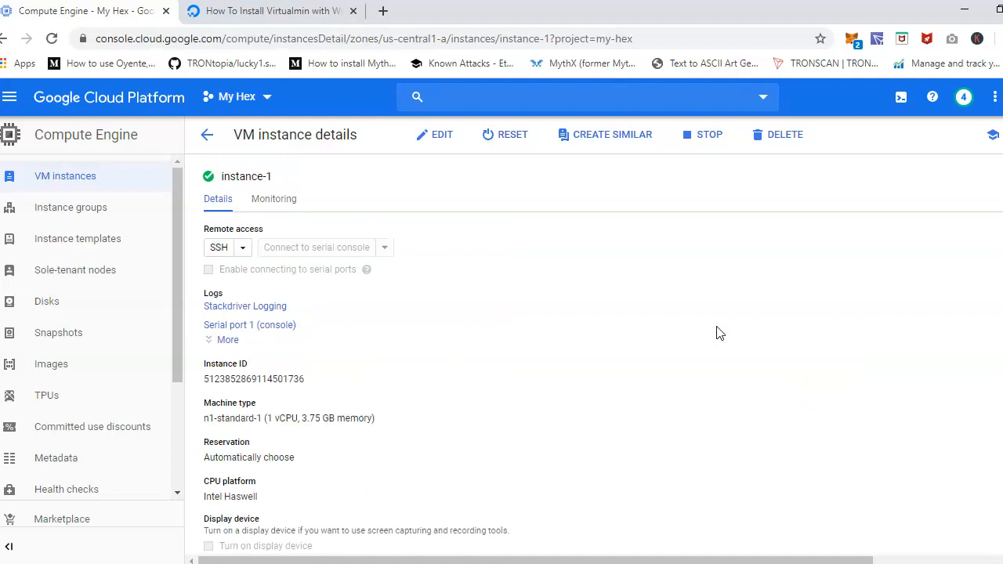
click(100, 218)
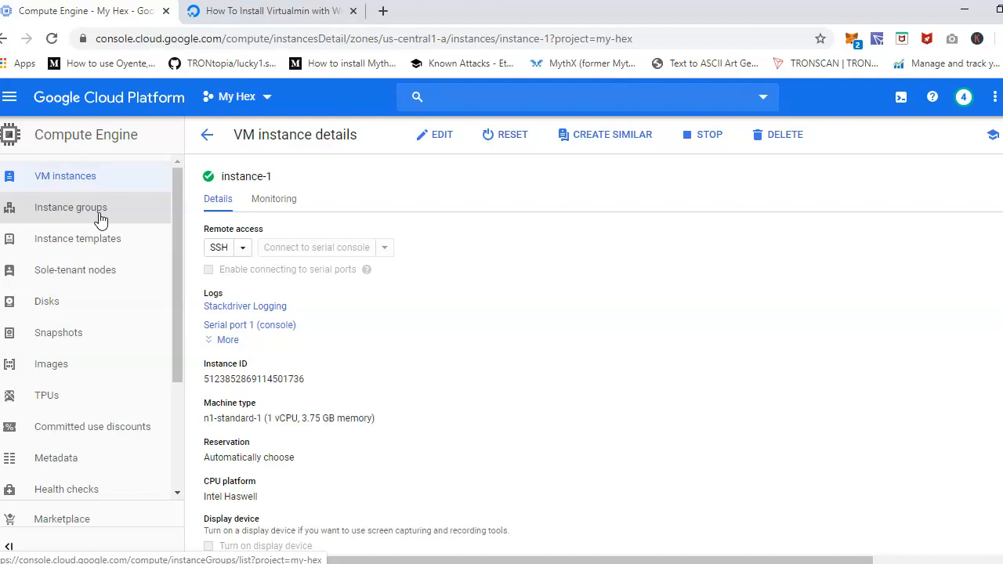
click(226, 403)
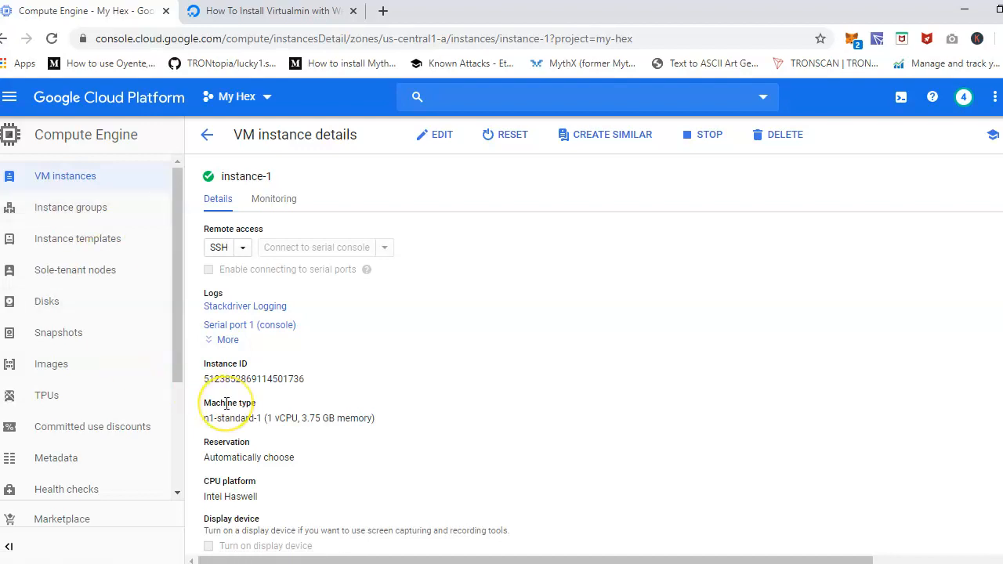